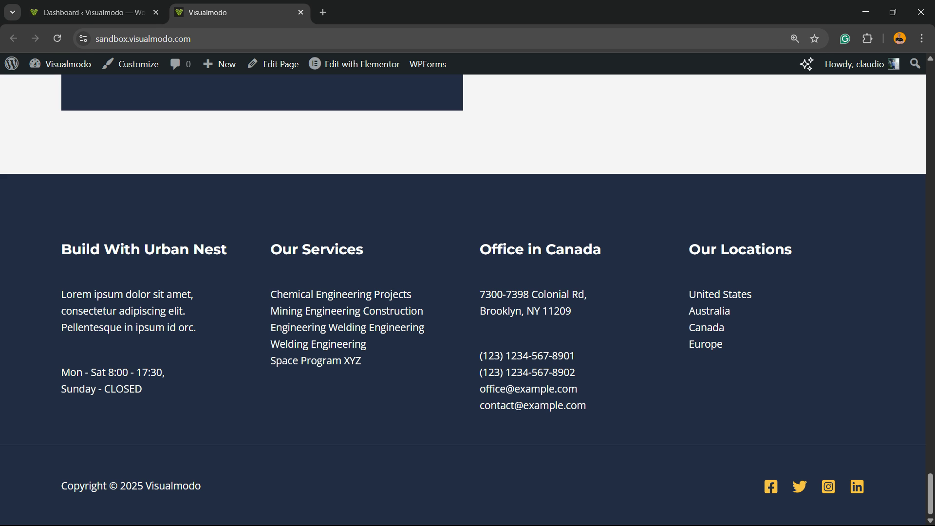
Step: Open the Footer section of the theme customizer from the WordPress dashboard
left_click(292, 38)
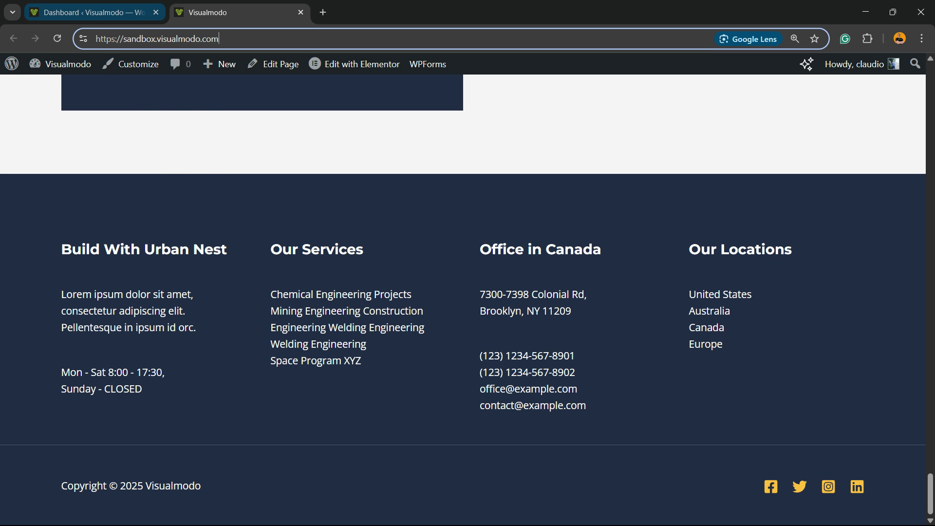
left_click(92, 13)
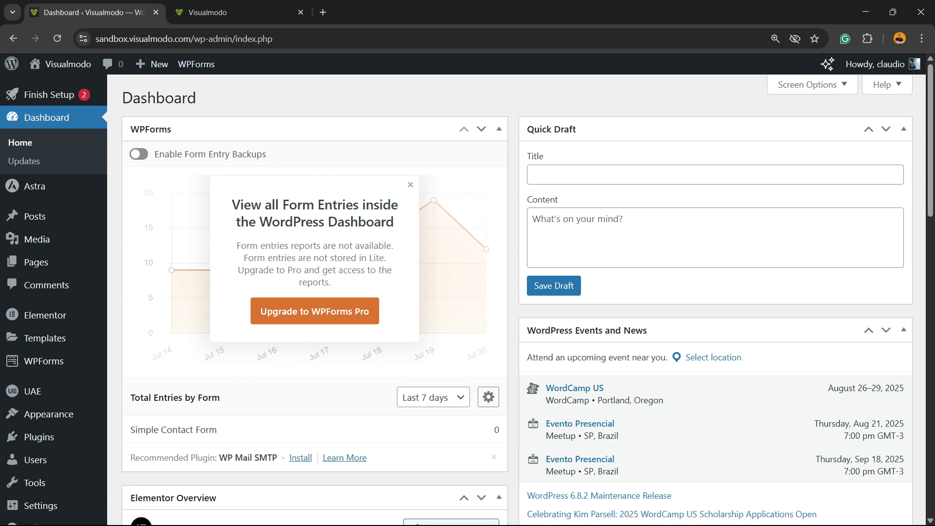
scroll(37, 238, "down", 3)
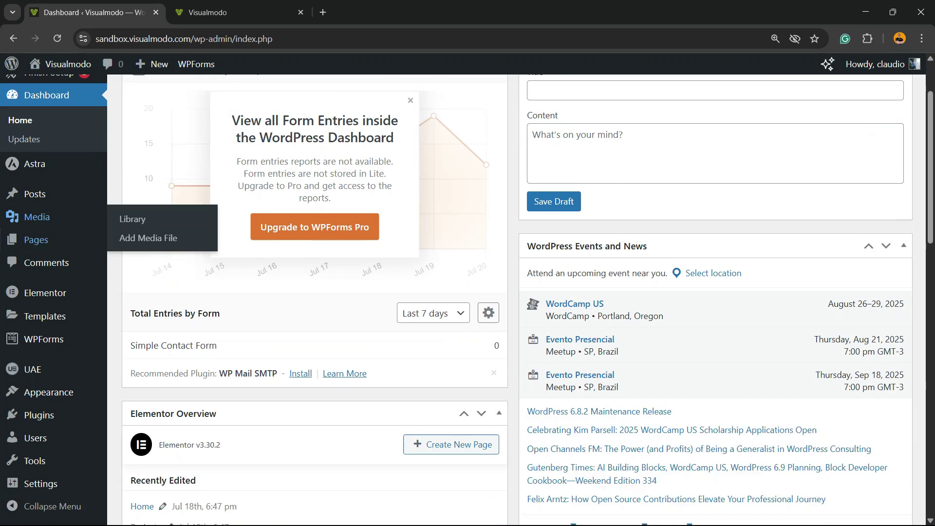
mouse_move(49, 392)
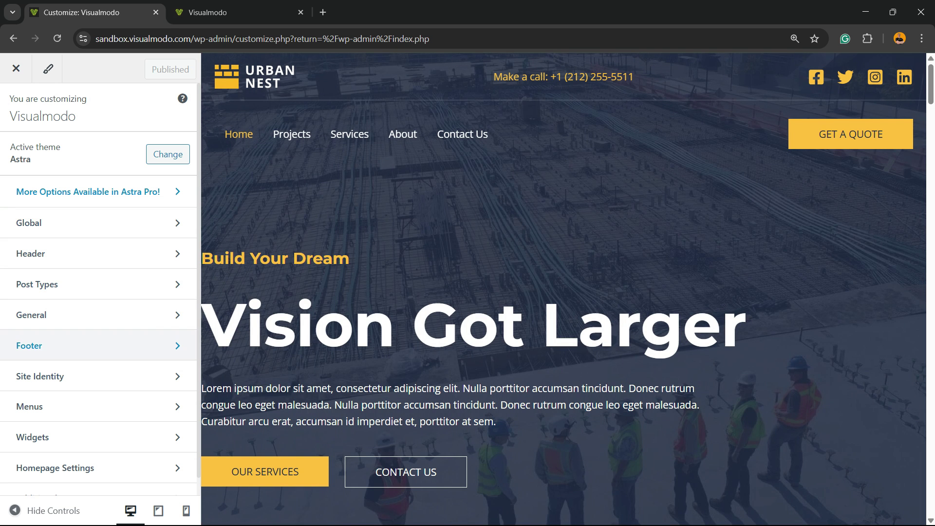
left_click(76, 347)
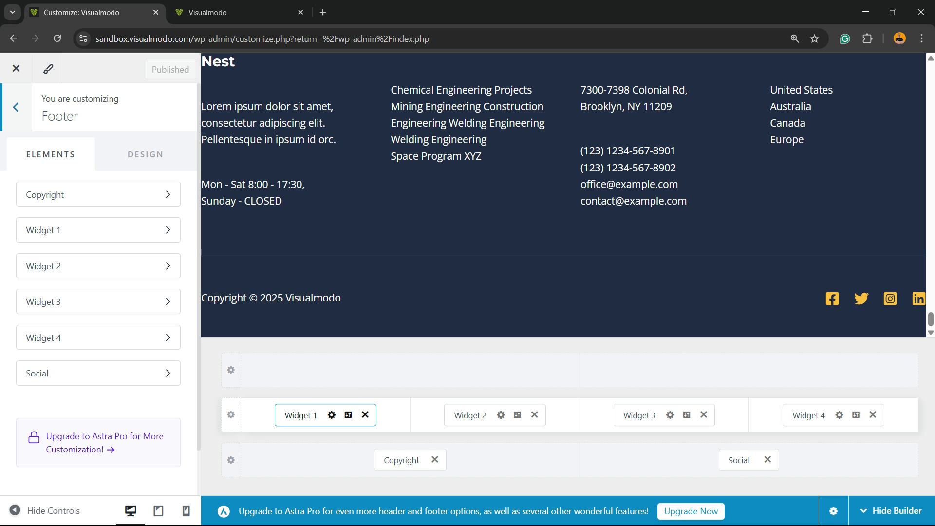
Step: View the design settings and the block settings of footer Widget 1
left_click(348, 415)
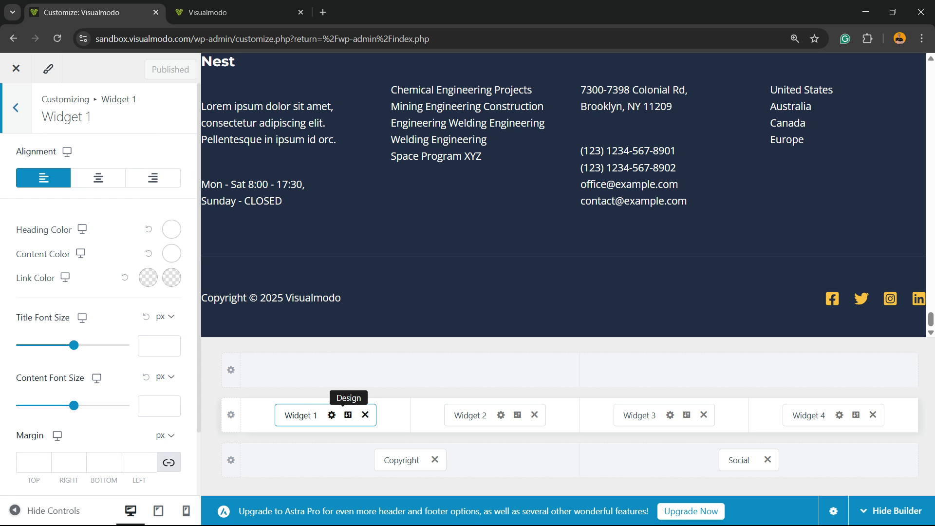
left_click(331, 415)
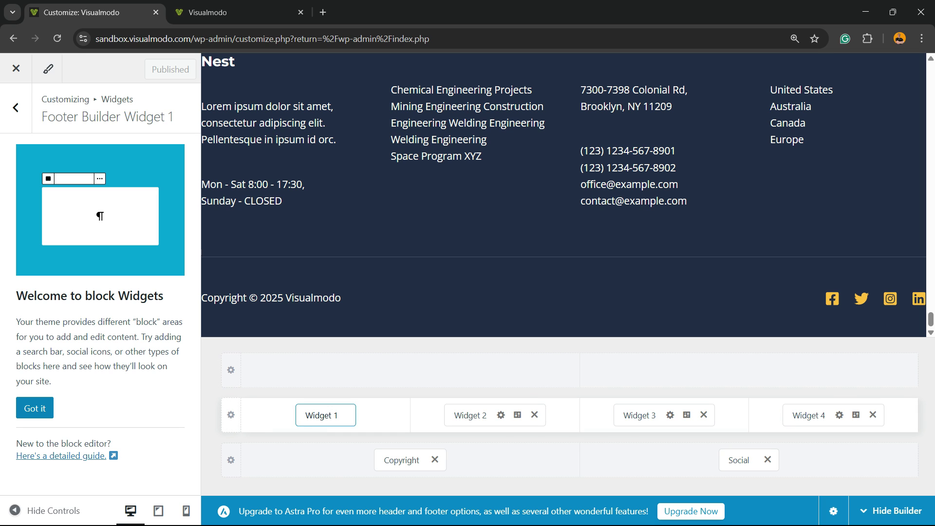
Step: Try Widget 1 in the footer's upper row, return it to the first primary column, and remove it from the grid
left_click_drag(326, 415, 565, 368)
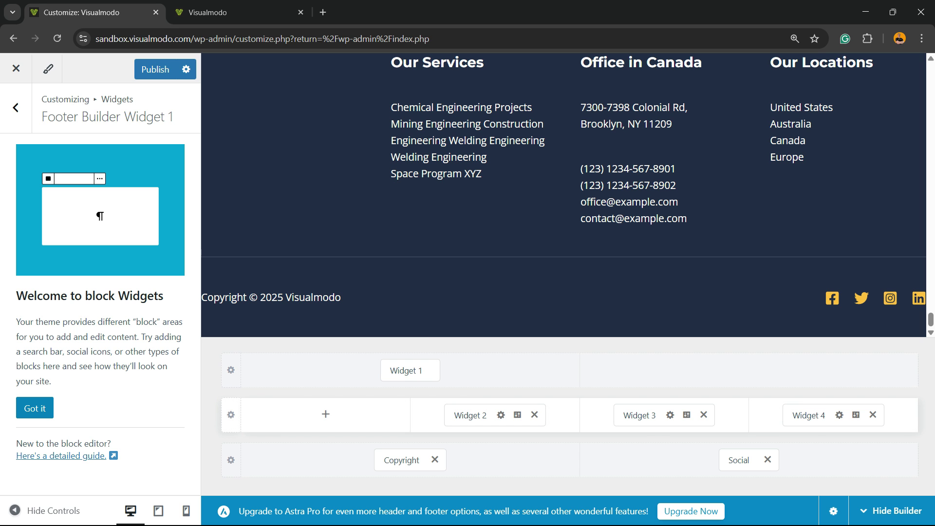
left_click_drag(407, 370, 303, 414)
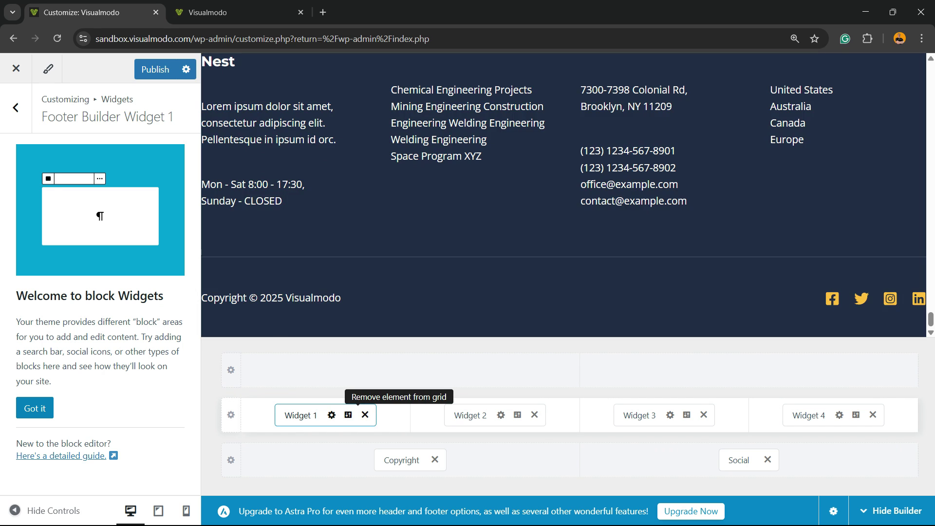
left_click(364, 415)
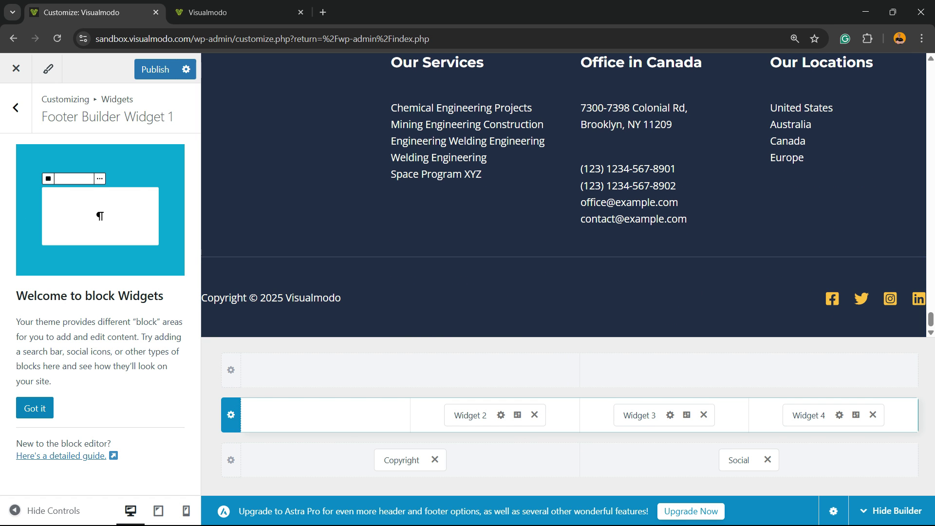
Step: Try three, two and four columns for the Primary Footer and view the elements that can be inserted in its third column
left_click(231, 415)
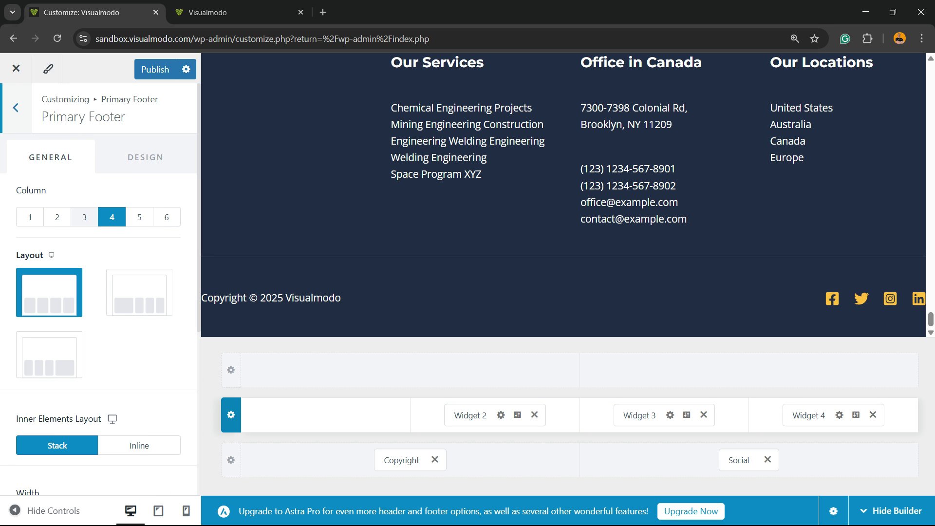
left_click(84, 217)
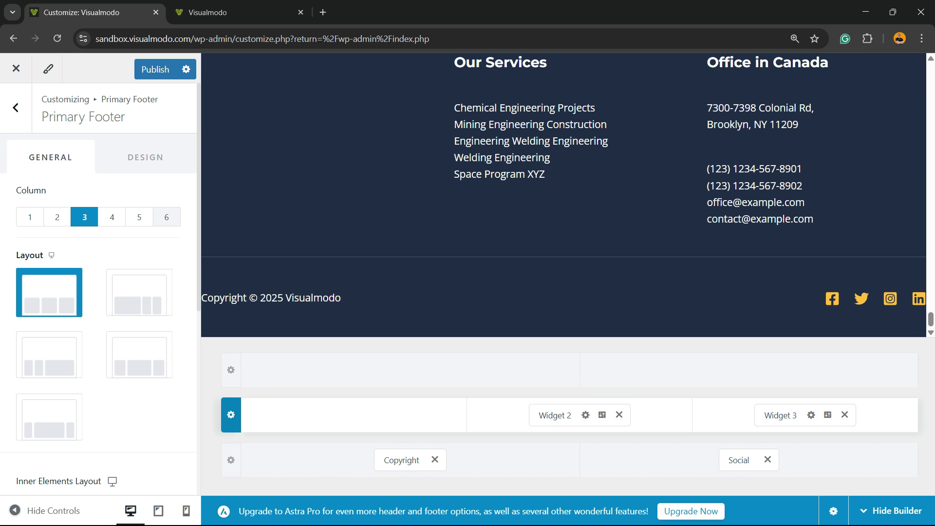
left_click(57, 217)
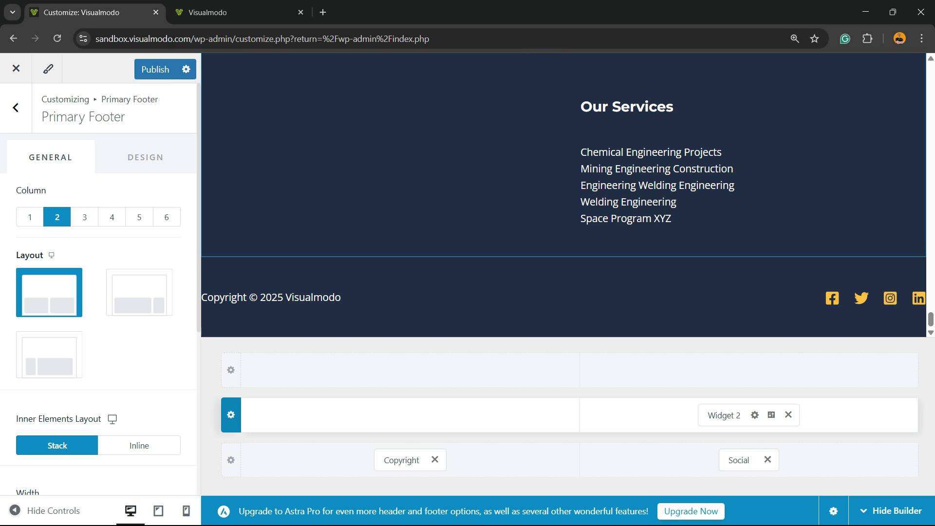
left_click(112, 217)
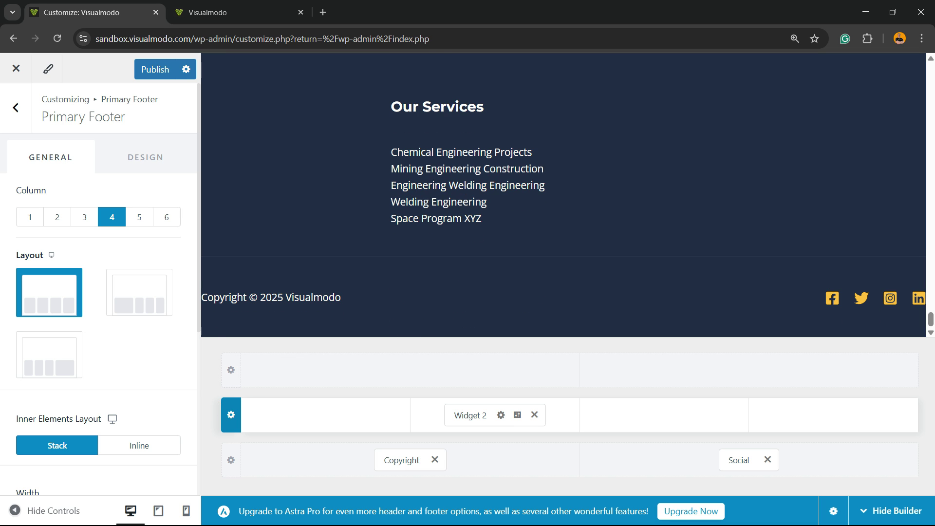
left_click(664, 414)
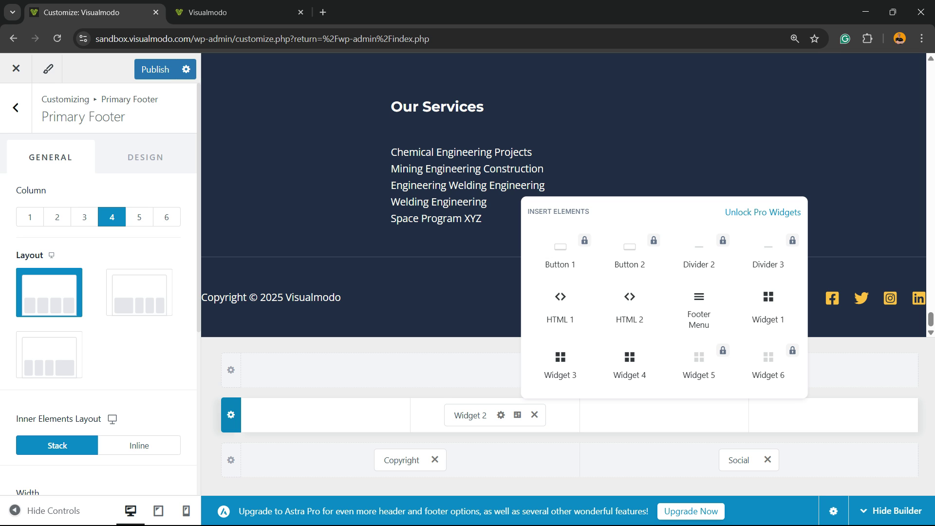
left_click(231, 414)
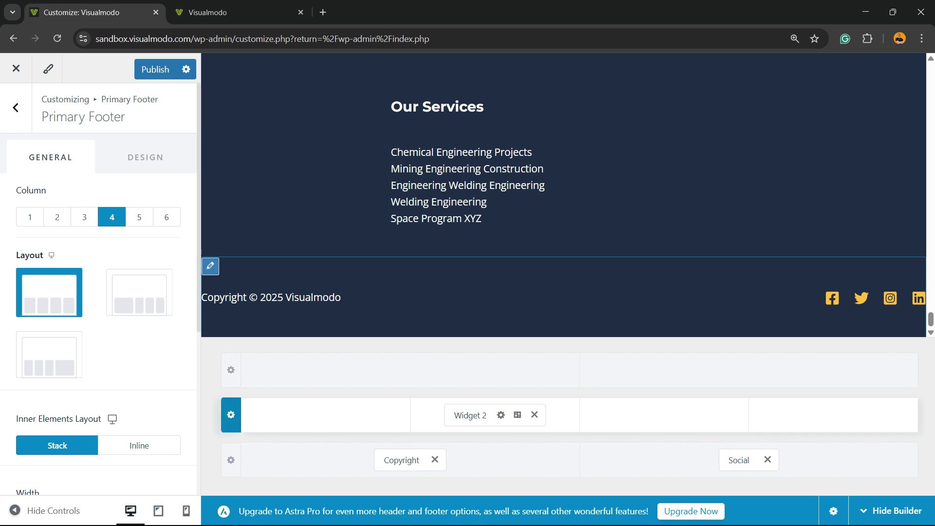
Step: Swap the Social and Copyright elements between the two columns of the lowest footer row
triple_click(255, 297)
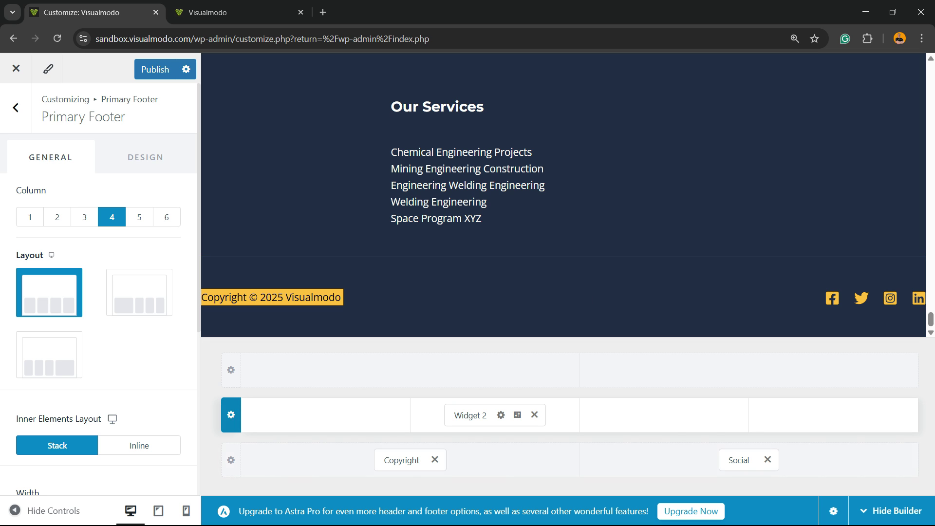
left_click_drag(739, 459, 371, 457)
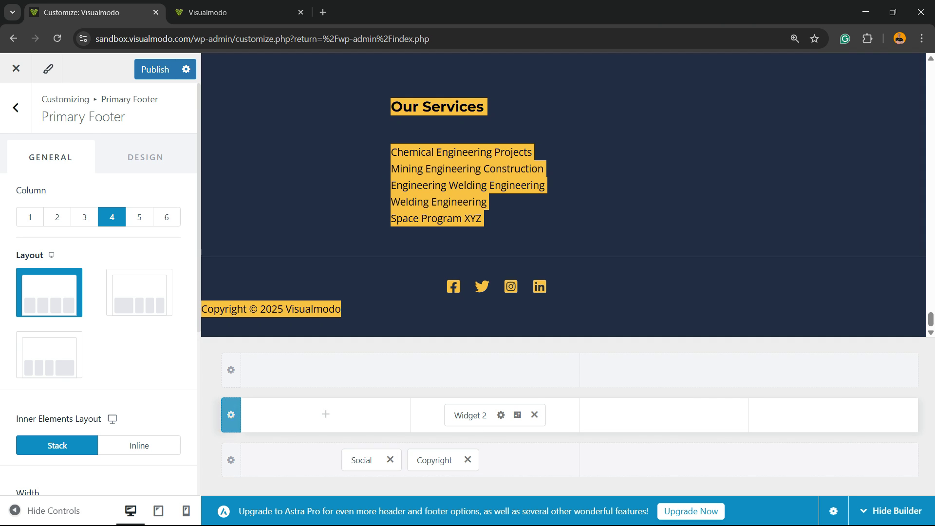
left_click_drag(434, 460, 759, 459)
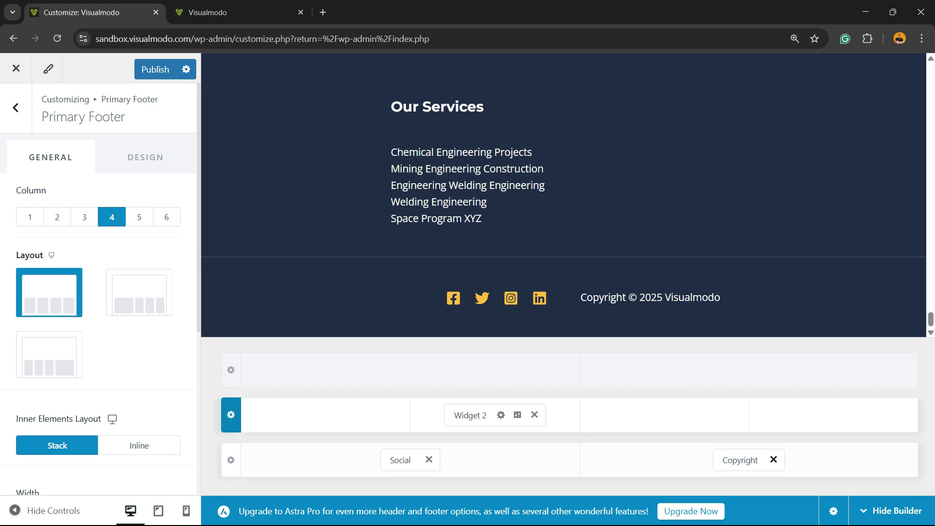
mouse_move(742, 459)
left_mouse_down()
mouse_move(835, 443)
mouse_move(915, 445)
mouse_move(835, 439)
mouse_move(750, 459)
left_mouse_up()
left_click_drag(400, 459, 275, 448)
Step: Zoom the browser out to 90% and view the general settings of the Below Footer row
key("ctrl+minus")
key("ctrl+minus")
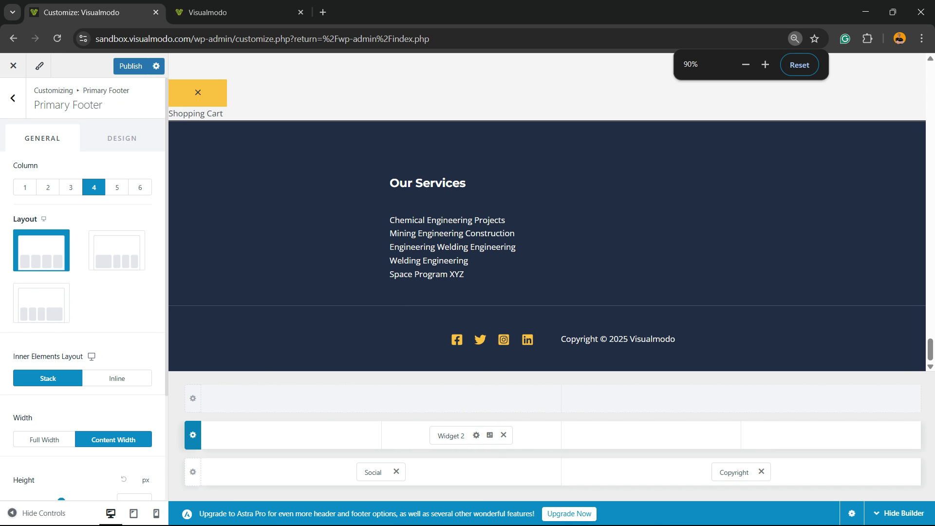
left_click(381, 465)
left_click(301, 471)
left_click(302, 472)
left_click(193, 472)
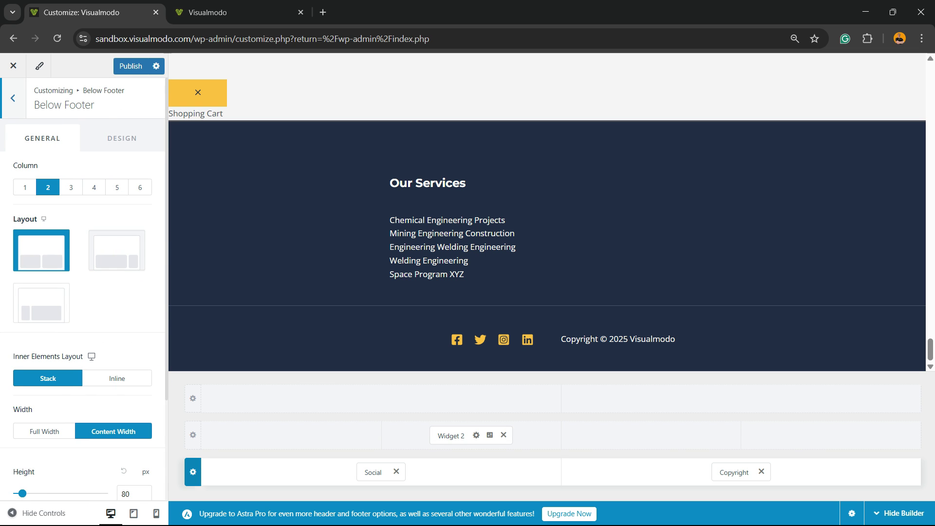
scroll(225, 341, "up", 3)
scroll(546, 211, "down", 3)
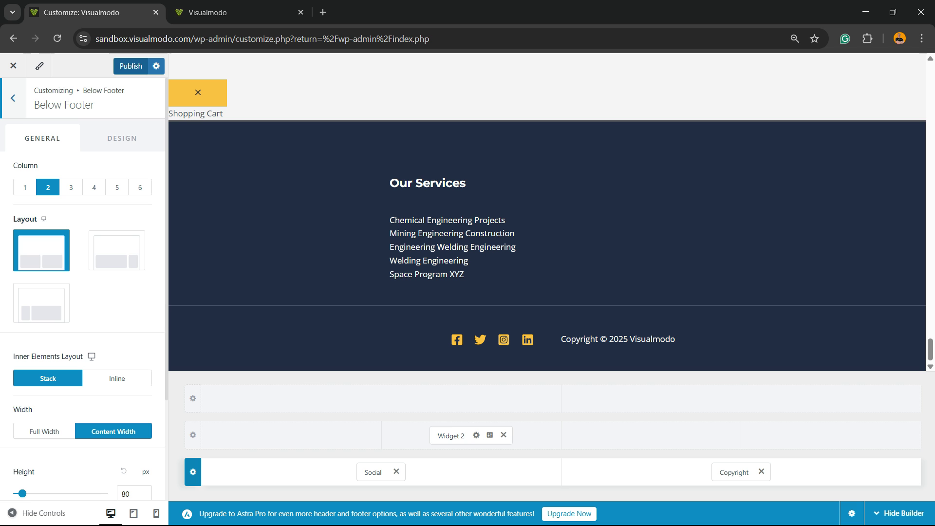
Step: Leave the customizer, discarding the unsaved footer changes, and open the Widgets screen under Appearance
left_click(13, 66)
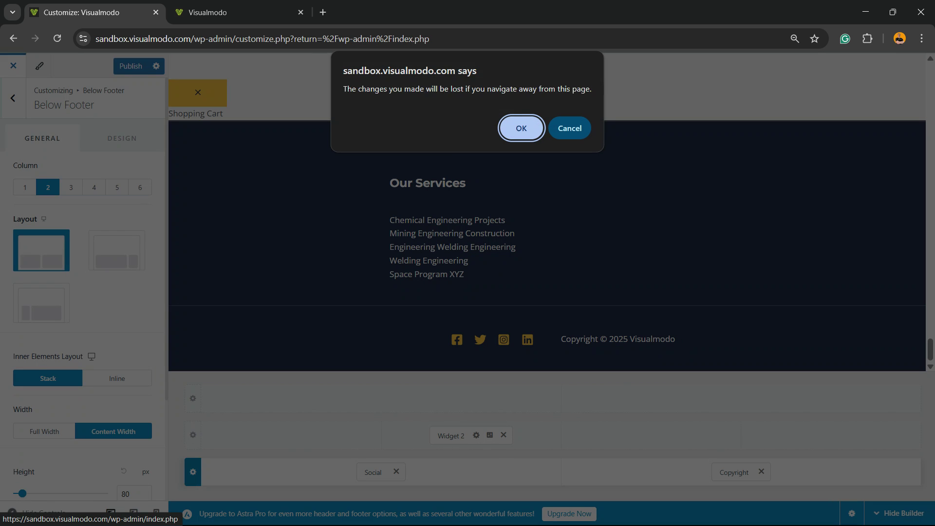
key("Return")
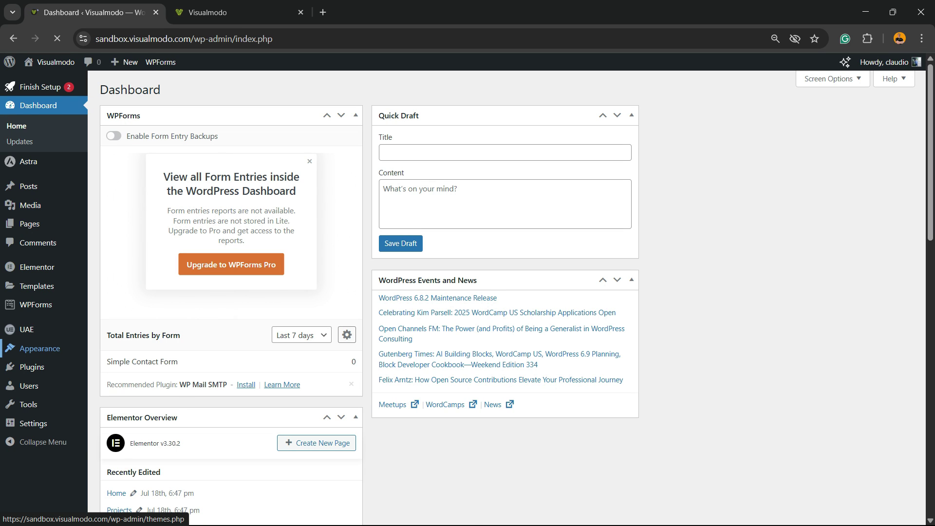
mouse_move(39, 348)
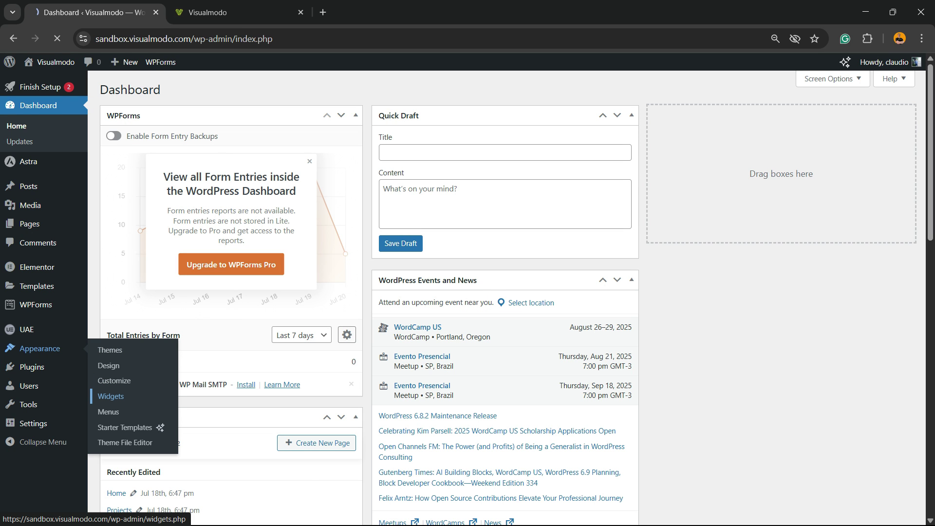
left_click(110, 396)
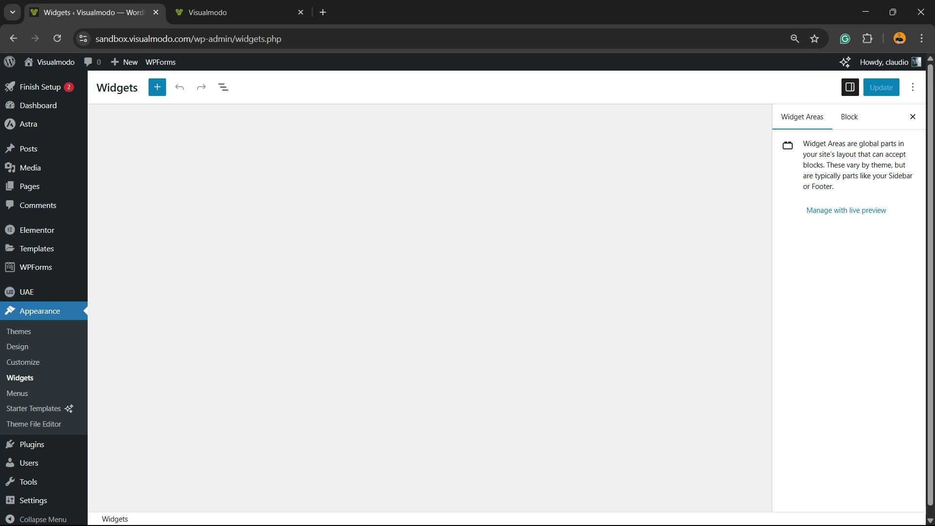
Step: Expand the Footer Builder Widget 1, 2, 3 and 4 areas
scroll(425, 307, "down", 5)
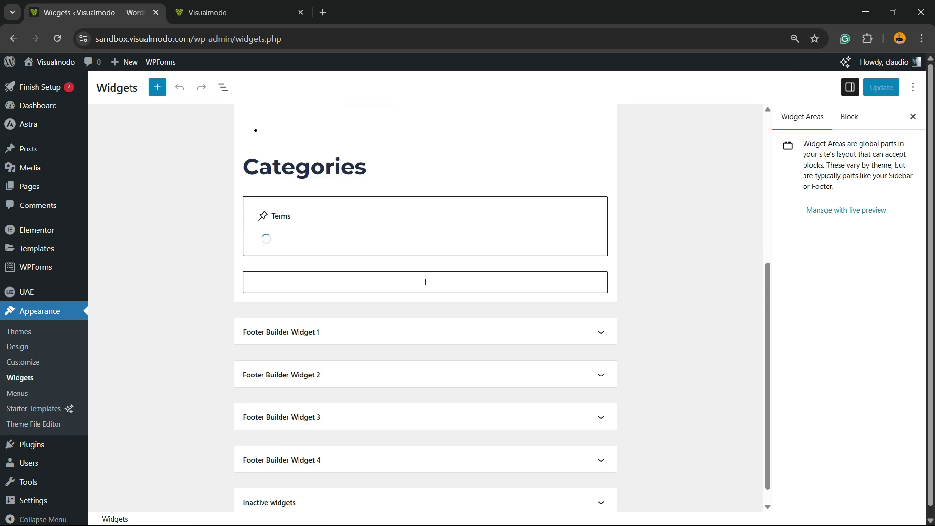
scroll(425, 307, "down", 2)
left_click(425, 313)
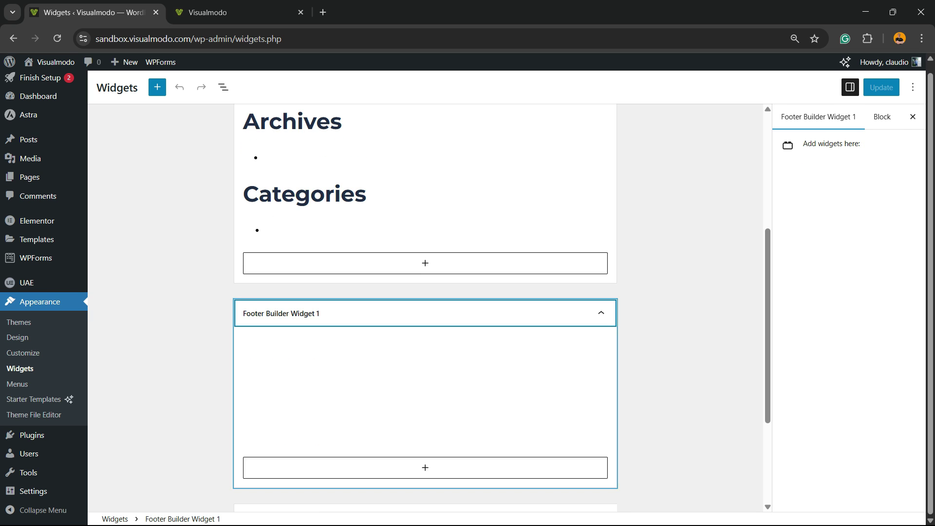
scroll(425, 313, "down", 3)
left_click(426, 396)
left_click(425, 396)
scroll(426, 307, "down", 4)
left_click(425, 398)
left_click(425, 398)
scroll(425, 307, "down", 4)
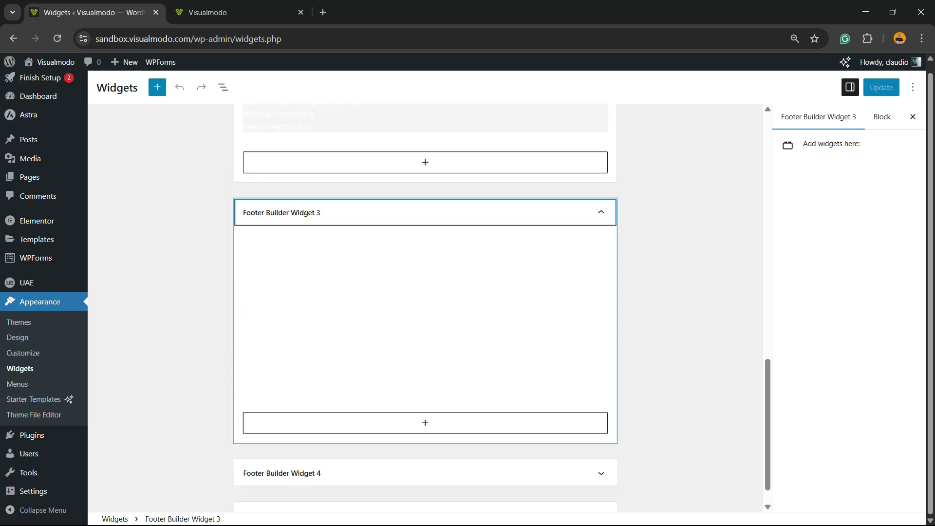
left_click(426, 440)
left_click(425, 441)
scroll(425, 307, "down", 3)
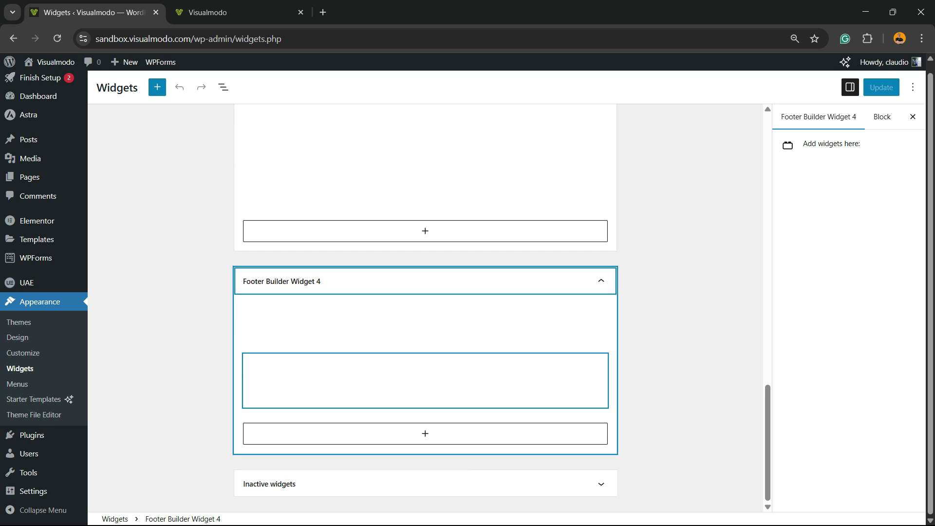
Step: Examine the blocks that can be added to Footer Builder Widget 4 and the contents of all the widget areas
left_click(425, 433)
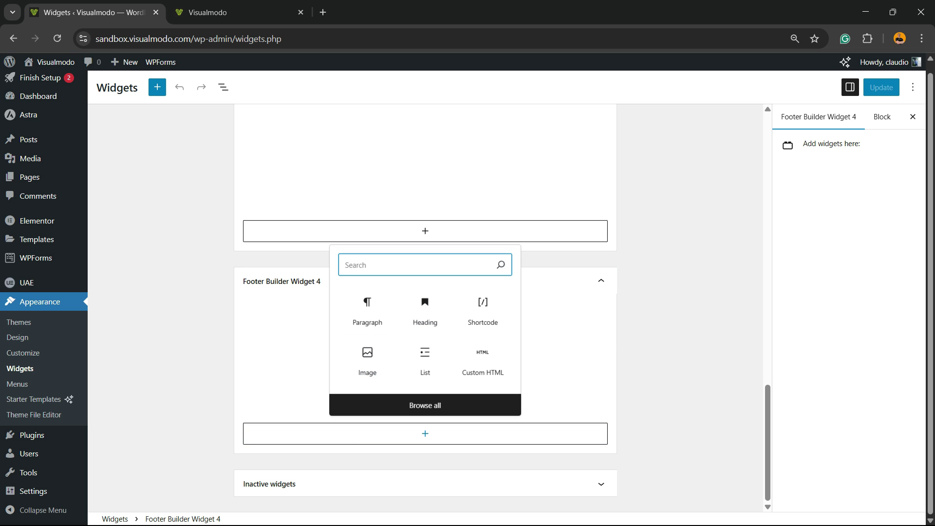
left_click(425, 462)
scroll(426, 453, "up", 17)
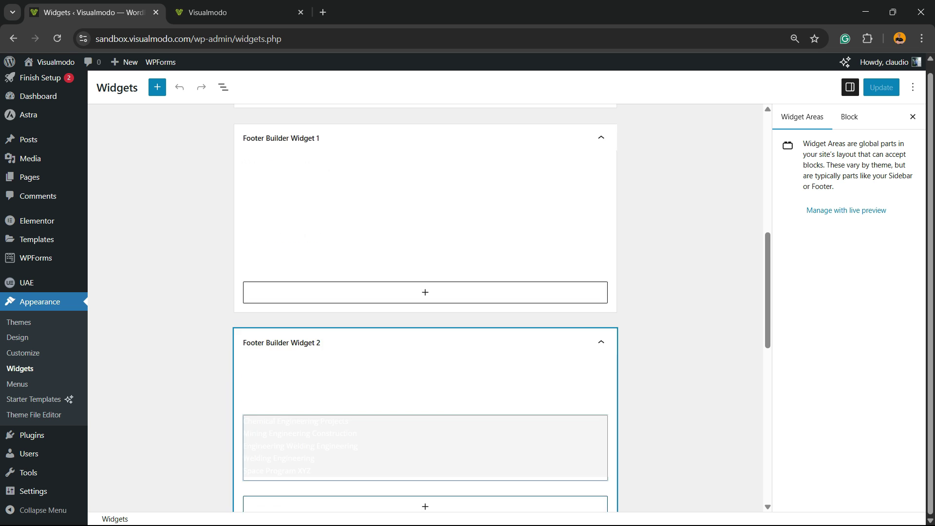
scroll(425, 453, "down", 5)
scroll(425, 331, "down", 13)
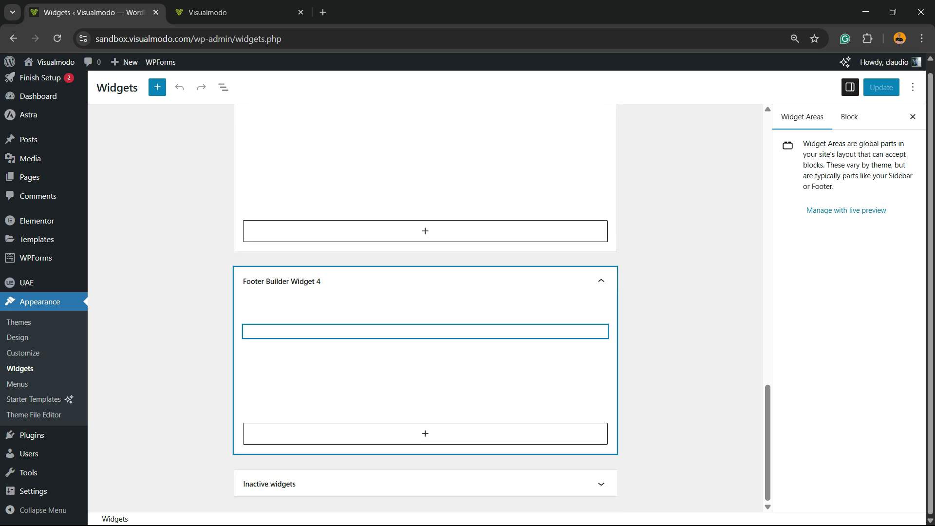
scroll(425, 331, "up", 8)
scroll(425, 332, "down", 8)
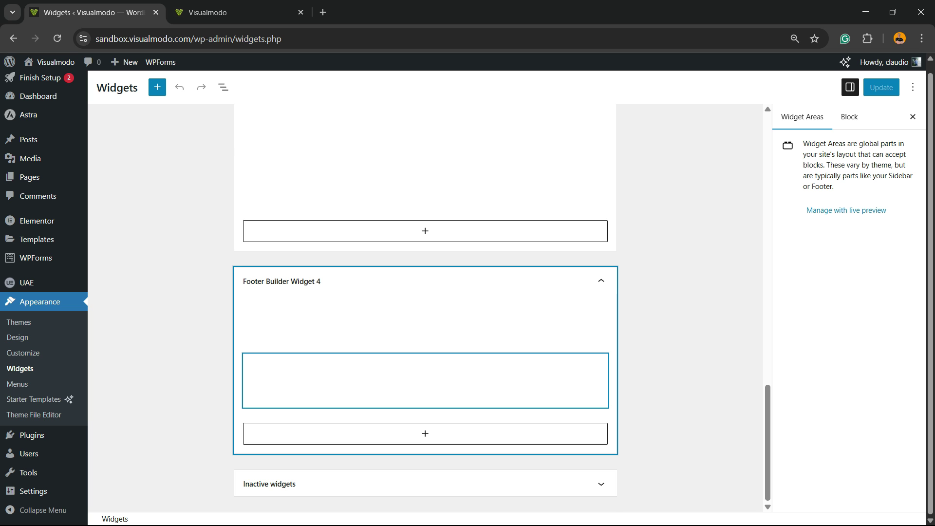
scroll(425, 332, "up", 15)
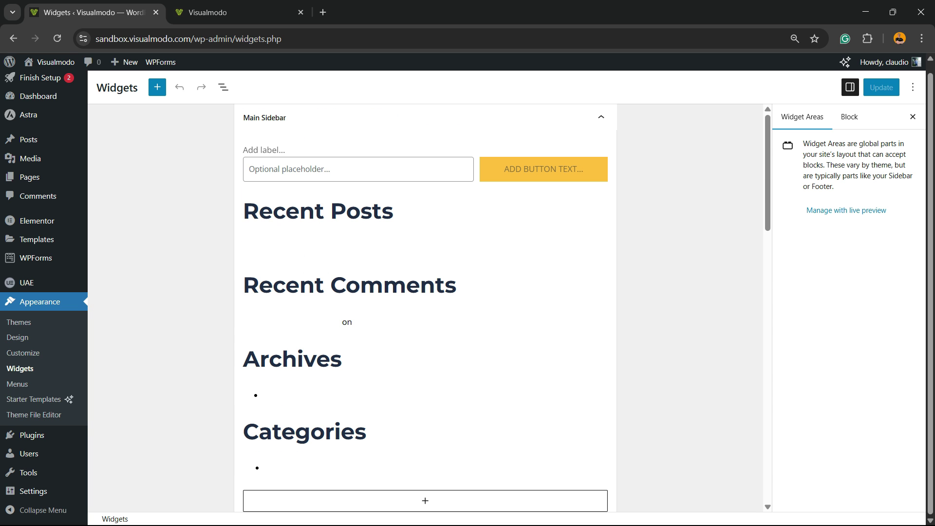